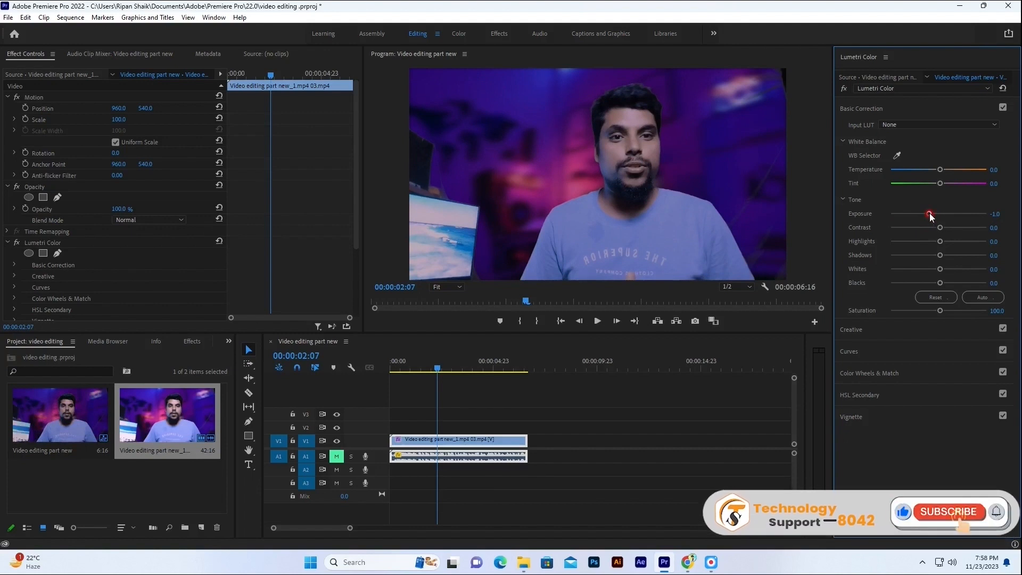
Adjust the clip's Lumetri tone settings to Exposure 0.4, Contrast 50.3, Highlights 22.7 and Shadows 5.0.
{"action": "left_click_drag", "start_coordinate": [930, 214], "coordinate": [950, 242]}
{"action": "left_click_drag", "start_coordinate": [940, 255], "coordinate": [950, 240]}
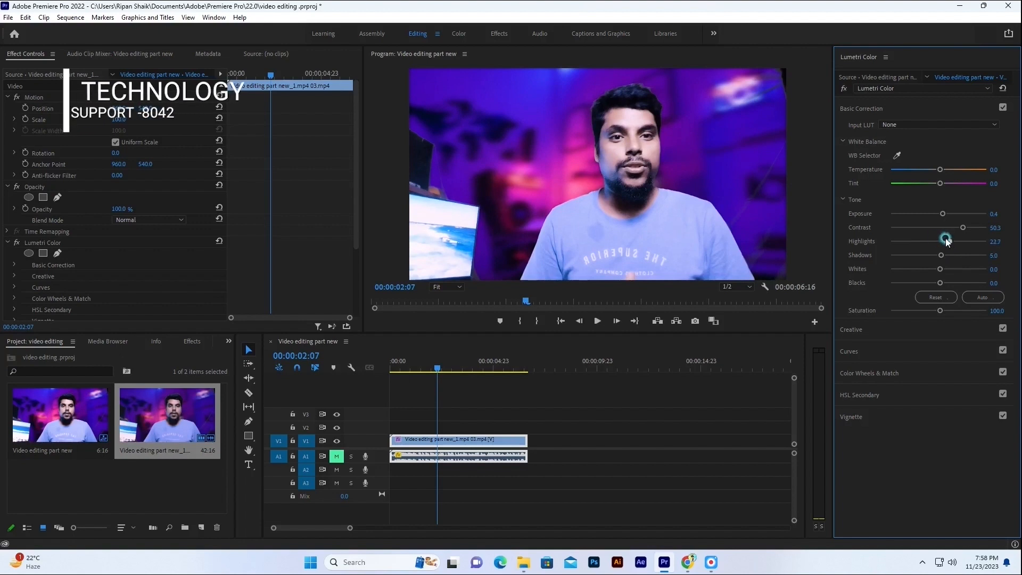
Switch the clip's Lumetri Color effect off and on repeatedly to compare the footage before and after grading.
{"action": "scroll", "coordinate": [113, 260], "scroll_direction": "down", "scroll_amount": 4}
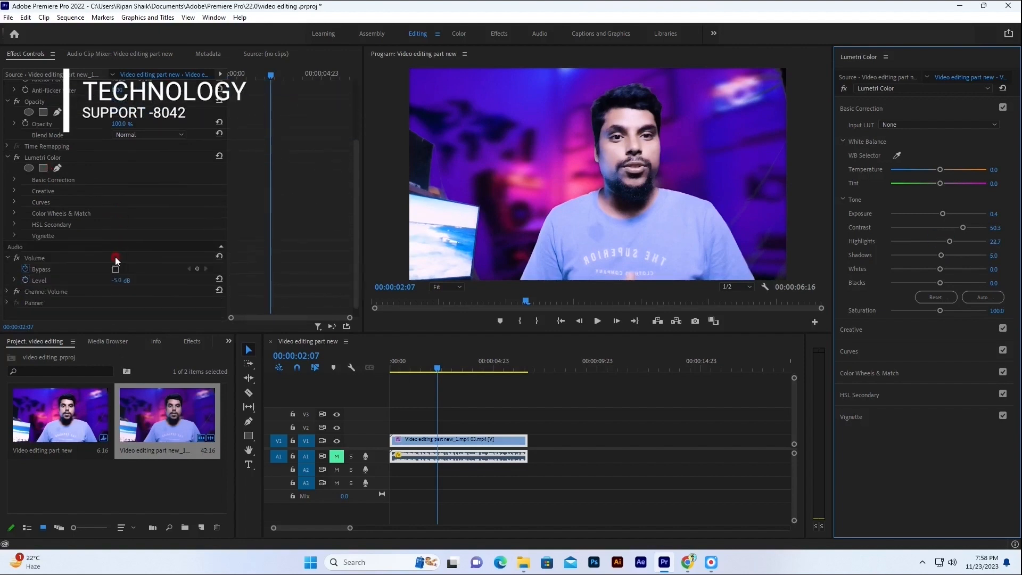
{"action": "scroll", "coordinate": [147, 224], "scroll_direction": "down", "scroll_amount": 1}
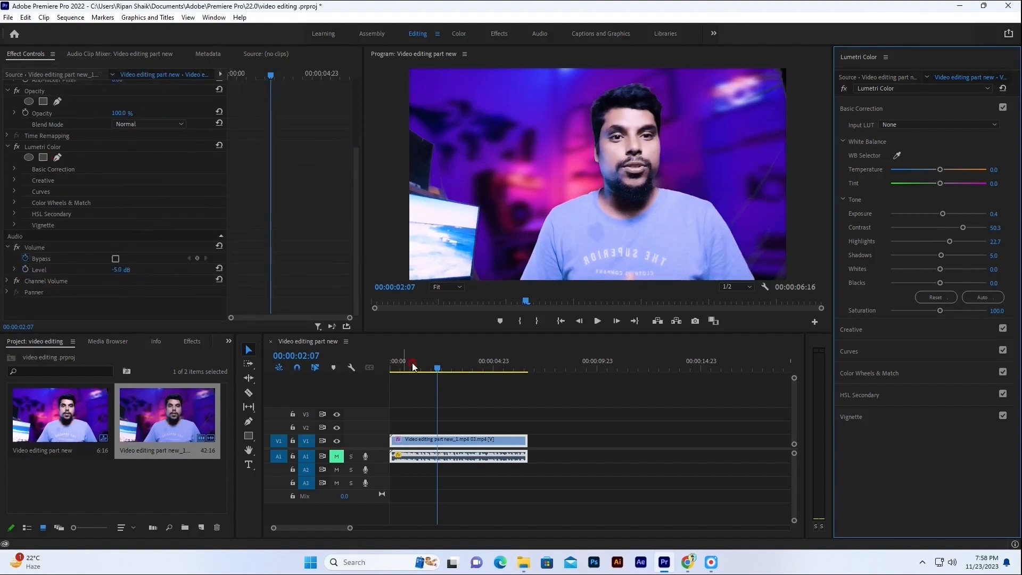
{"action": "scroll", "coordinate": [73, 161], "scroll_direction": "up", "scroll_amount": 4}
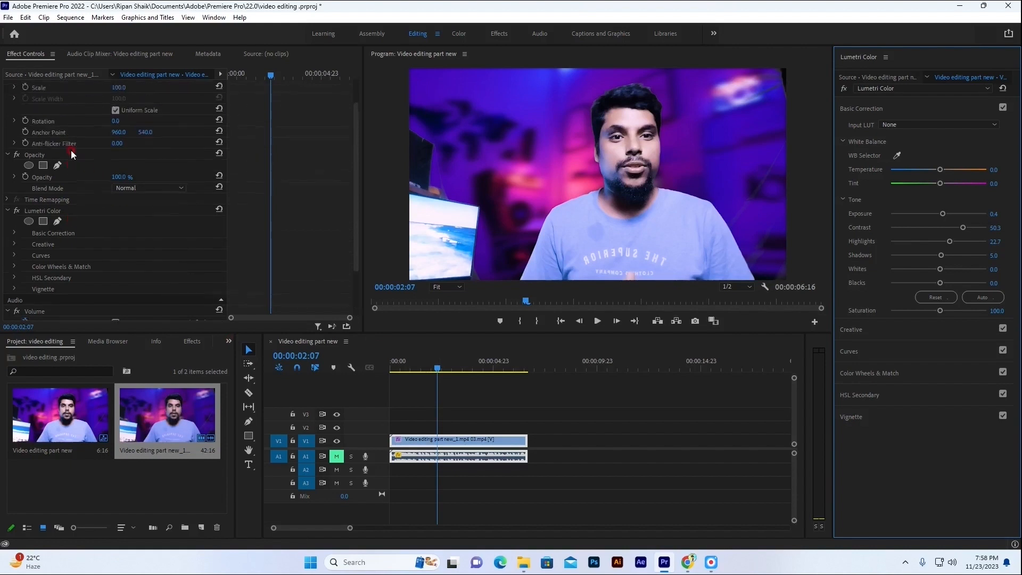
{"action": "scroll", "coordinate": [92, 250], "scroll_direction": "down", "scroll_amount": 3}
{"action": "scroll", "coordinate": [57, 276], "scroll_direction": "up", "scroll_amount": 3}
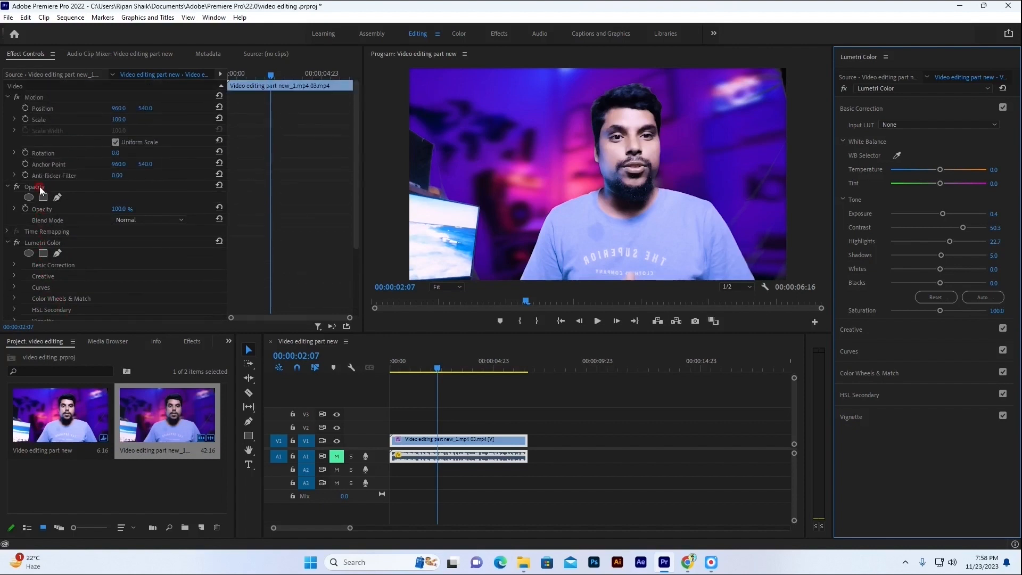
{"action": "scroll", "coordinate": [92, 256], "scroll_direction": "down", "scroll_amount": 1}
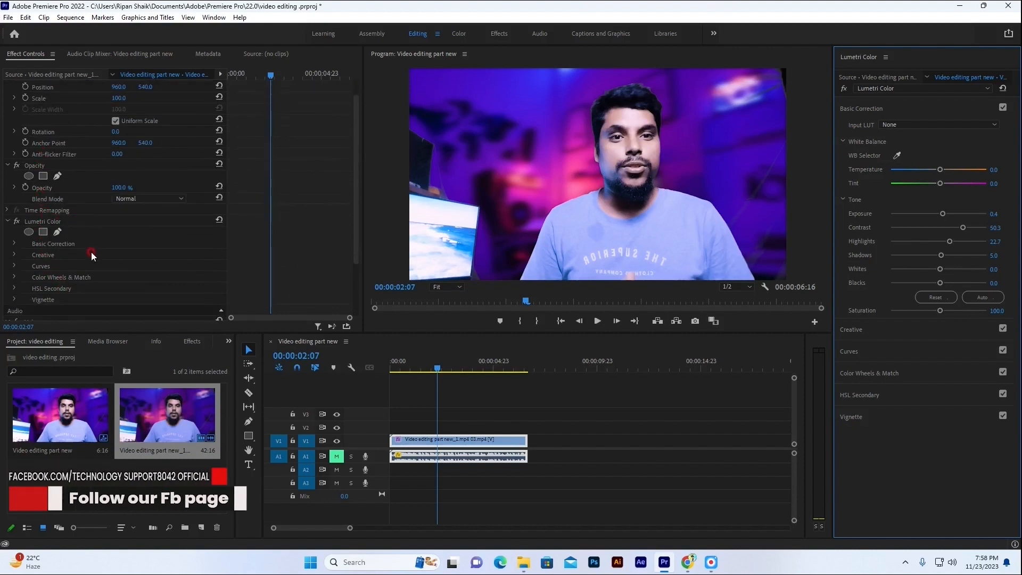
{"action": "left_click", "coordinate": [17, 221]}
{"action": "left_click", "coordinate": [16, 221]}
{"action": "left_click", "coordinate": [17, 222]}
{"action": "left_click", "coordinate": [17, 221]}
{"action": "left_click", "coordinate": [17, 221]}
{"action": "left_click", "coordinate": [17, 221]}
{"action": "left_click", "coordinate": [17, 221]}
{"action": "left_click", "coordinate": [17, 221]}
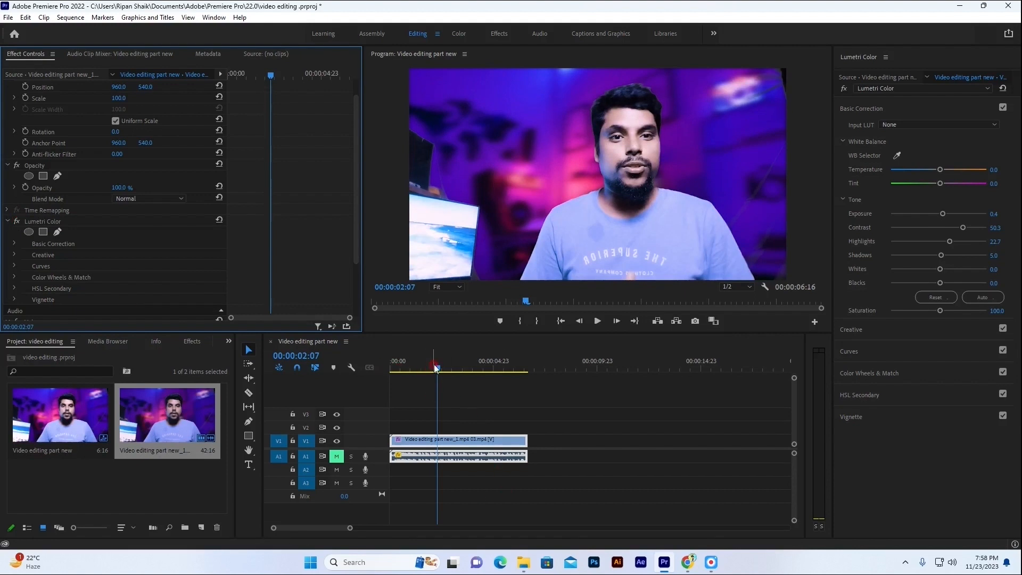
Split the graded clip in two at 00:00:02:22 with the Razor tool, keeping both parts adjacent.
{"action": "left_click", "coordinate": [543, 415]}
{"action": "left_click_drag", "start_coordinate": [438, 369], "coordinate": [452, 371]}
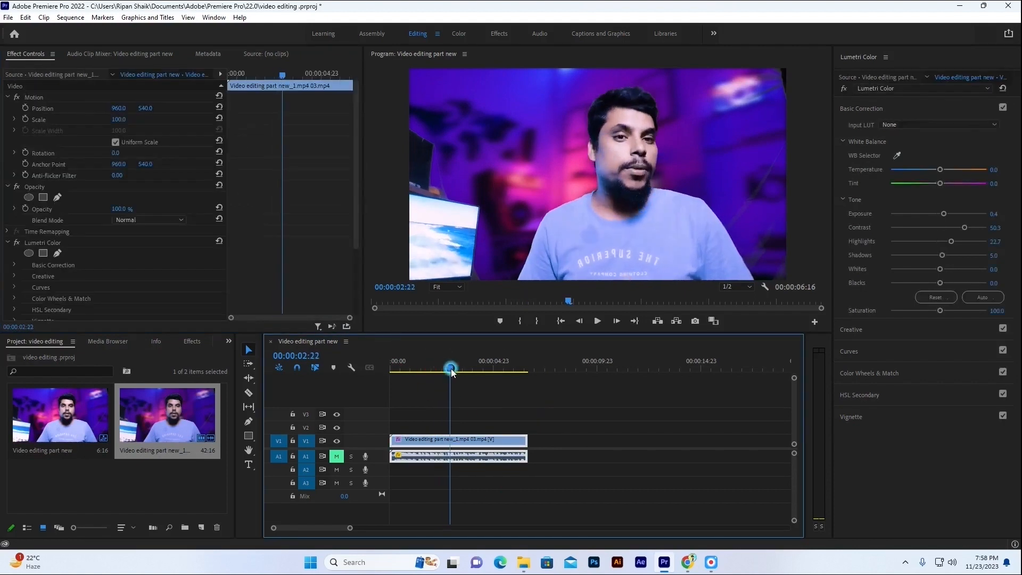
{"action": "left_click", "coordinate": [487, 464]}
{"action": "left_click", "coordinate": [249, 394]}
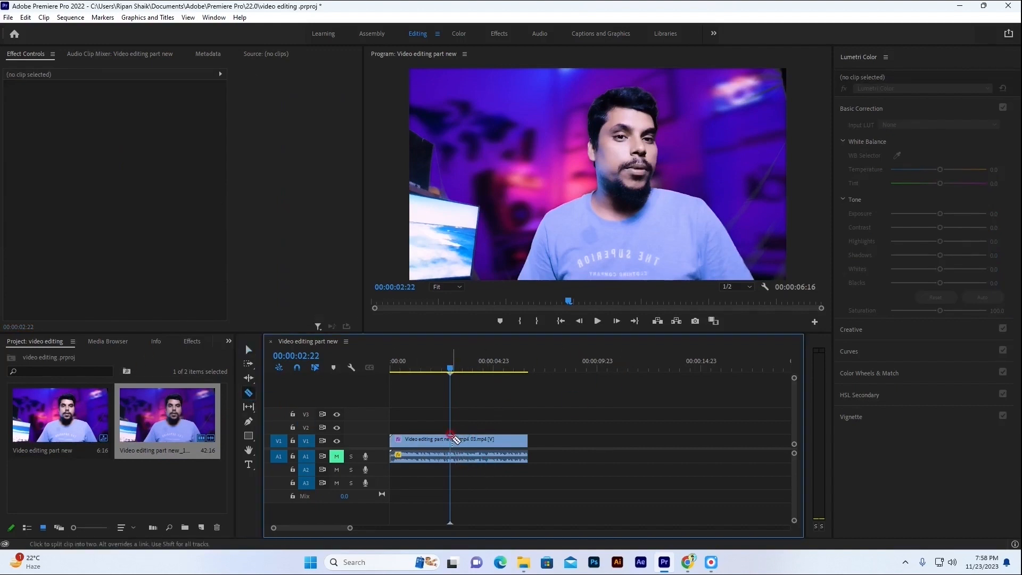
{"action": "left_click", "coordinate": [450, 440]}
{"action": "left_click", "coordinate": [248, 352]}
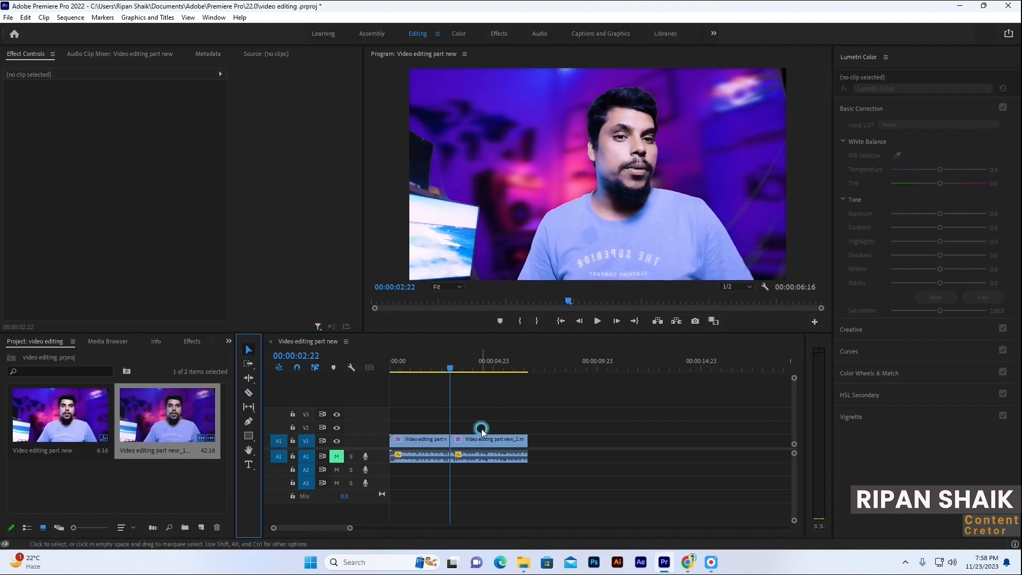
{"action": "left_click_drag", "start_coordinate": [498, 457], "coordinate": [528, 458]}
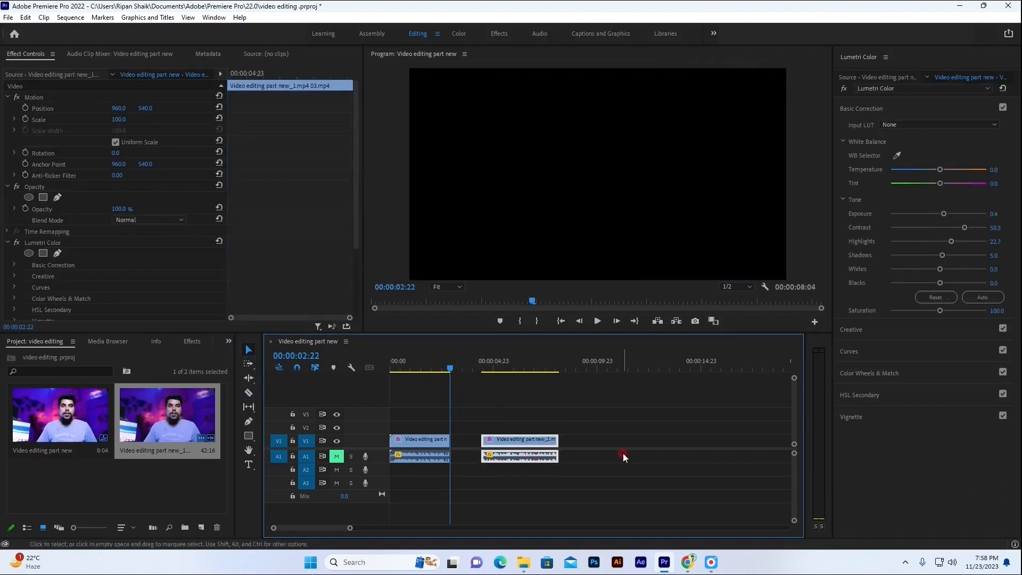
{"action": "key", "text": "ctrl+z"}
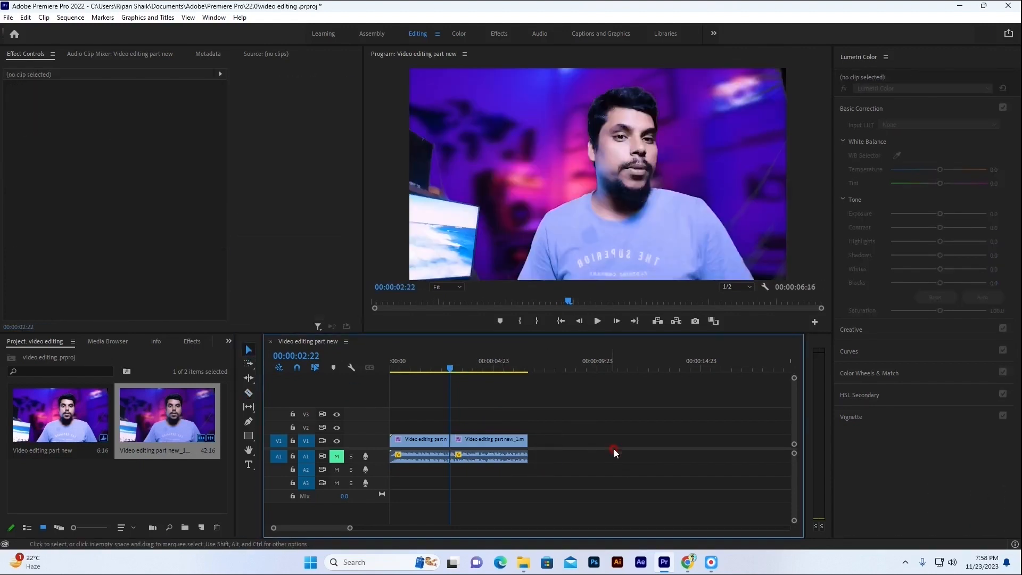
Close the Lumetri Color panel and place the playhead at 00:00:02:15, shortly before the cut.
{"action": "left_click_drag", "start_coordinate": [459, 376], "coordinate": [440, 367]}
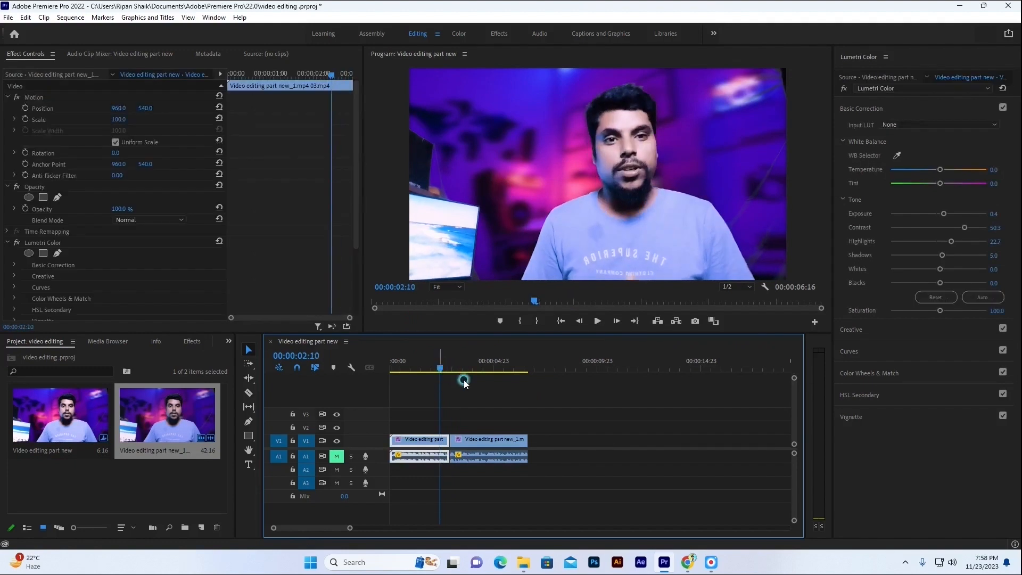
{"action": "left_click", "coordinate": [886, 57]}
{"action": "left_click", "coordinate": [915, 60]}
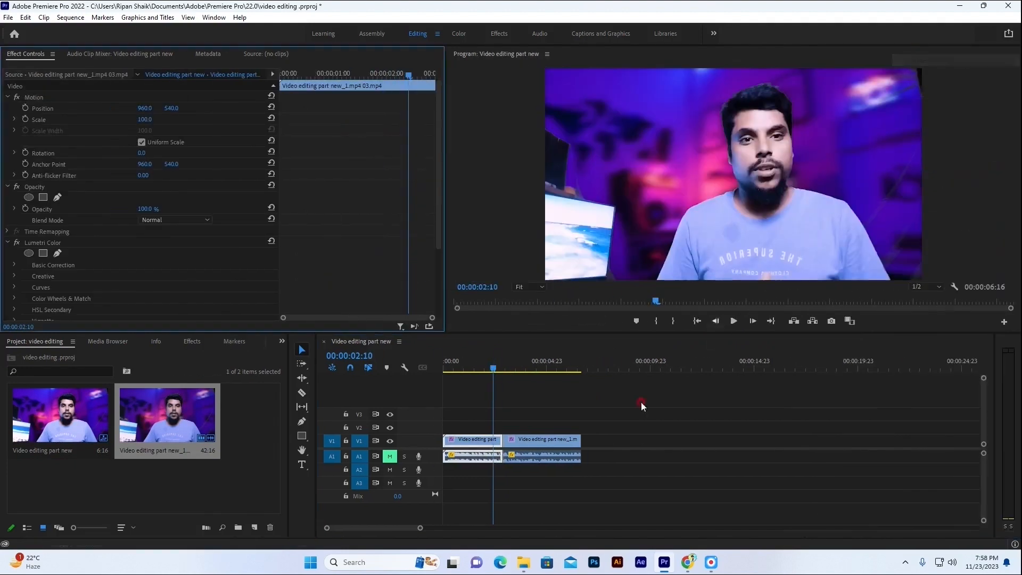
{"action": "left_click_drag", "start_coordinate": [421, 531], "coordinate": [389, 529]}
{"action": "left_click_drag", "start_coordinate": [595, 371], "coordinate": [609, 371]}
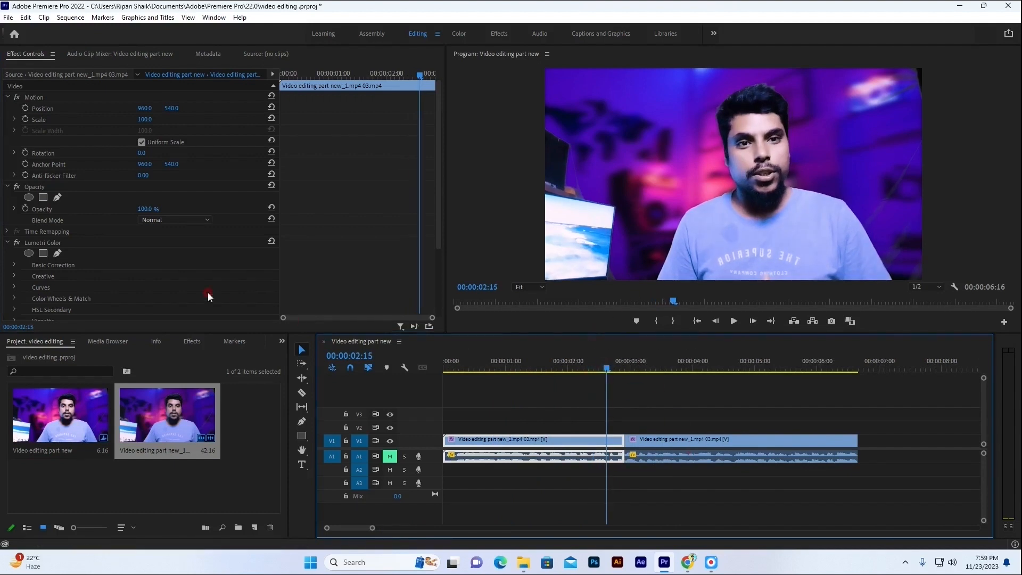
Search the effects for "wipe" and apply the Wipe video transition at the cut between the two clips.
{"action": "left_click", "coordinate": [191, 342]}
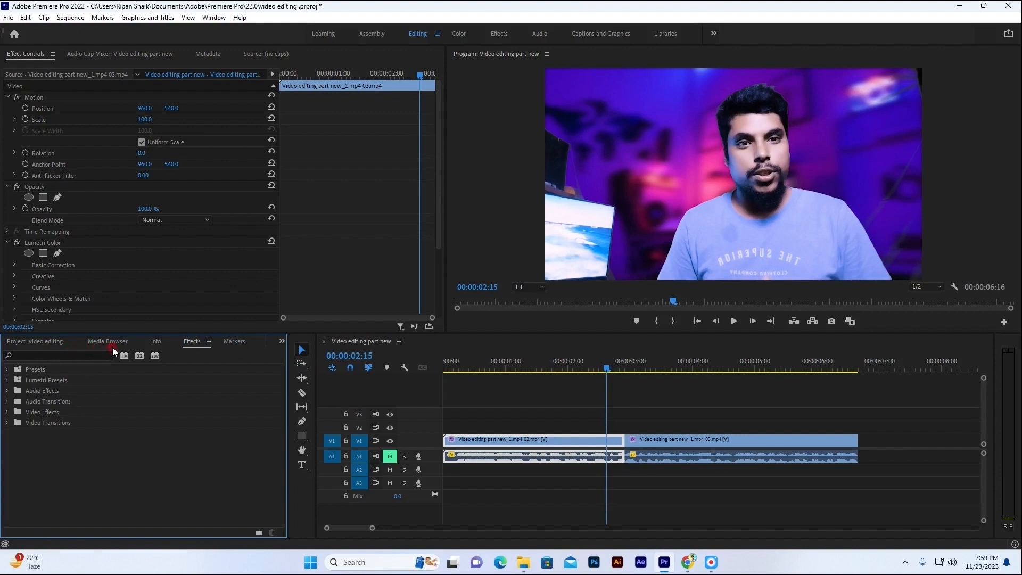
{"action": "key", "text": "p"}
{"action": "left_click", "coordinate": [51, 360]}
{"action": "type", "text": "wipe"}
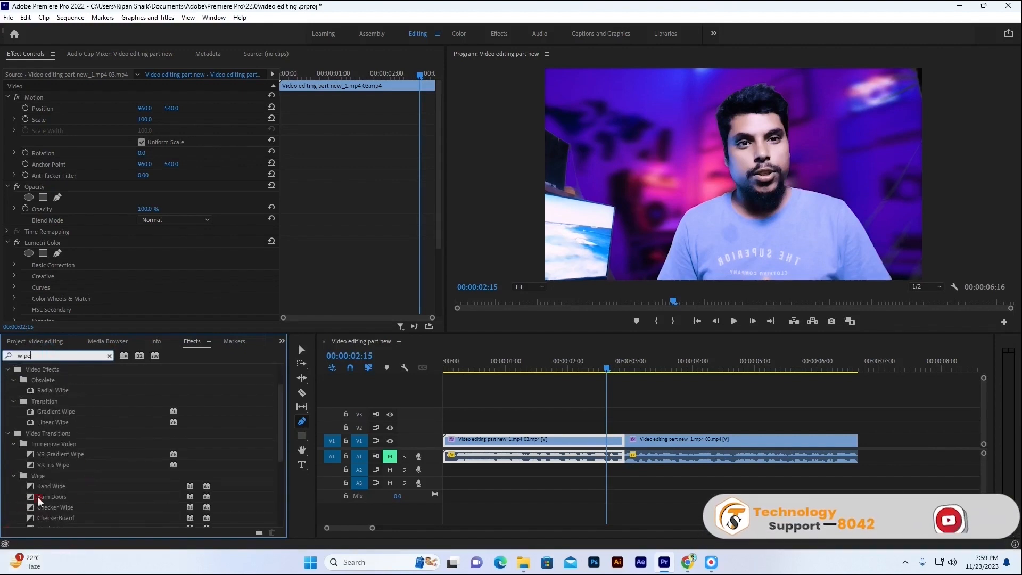
{"action": "scroll", "coordinate": [105, 498], "scroll_direction": "down", "scroll_amount": 4}
{"action": "scroll", "coordinate": [107, 499], "scroll_direction": "down", "scroll_amount": 2}
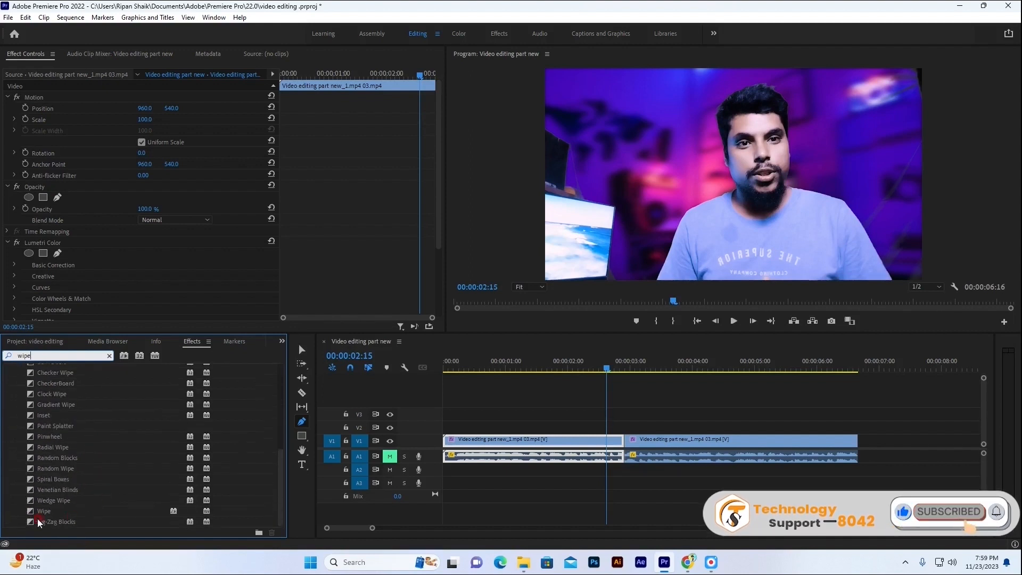
{"action": "left_click", "coordinate": [191, 509]}
{"action": "left_click_drag", "start_coordinate": [191, 505], "coordinate": [623, 440]}
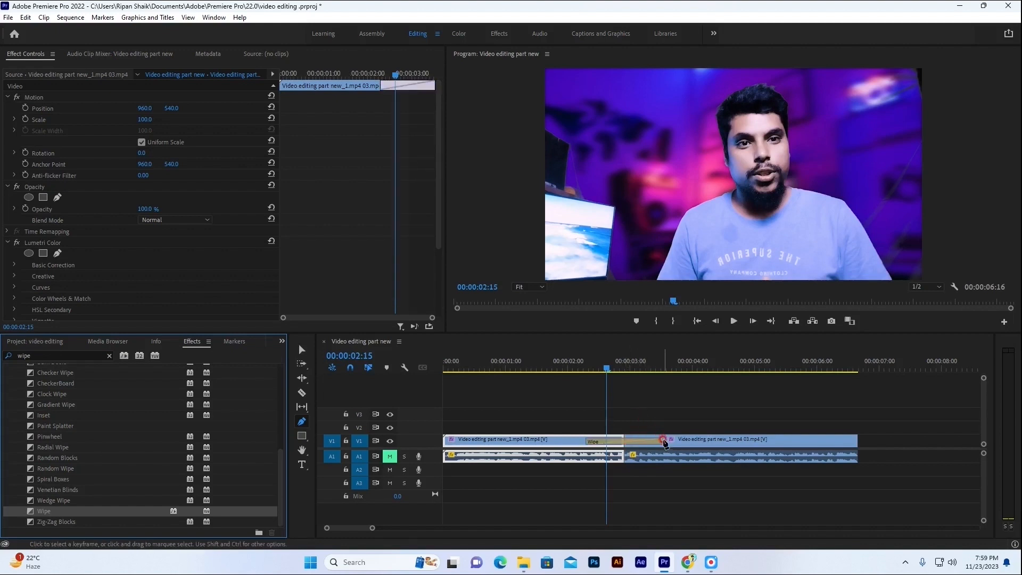
Shorten the Wipe transition on the timeline to a duration of 00:00:00:18.
{"action": "left_click", "coordinate": [300, 349]}
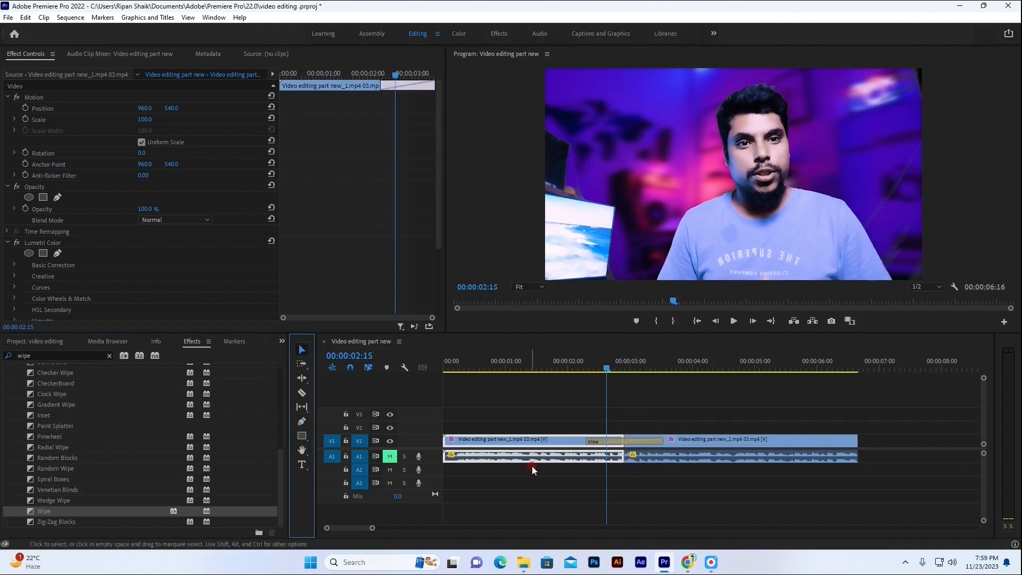
{"action": "left_click", "coordinate": [660, 441]}
{"action": "left_click_drag", "start_coordinate": [660, 440], "coordinate": [645, 440]}
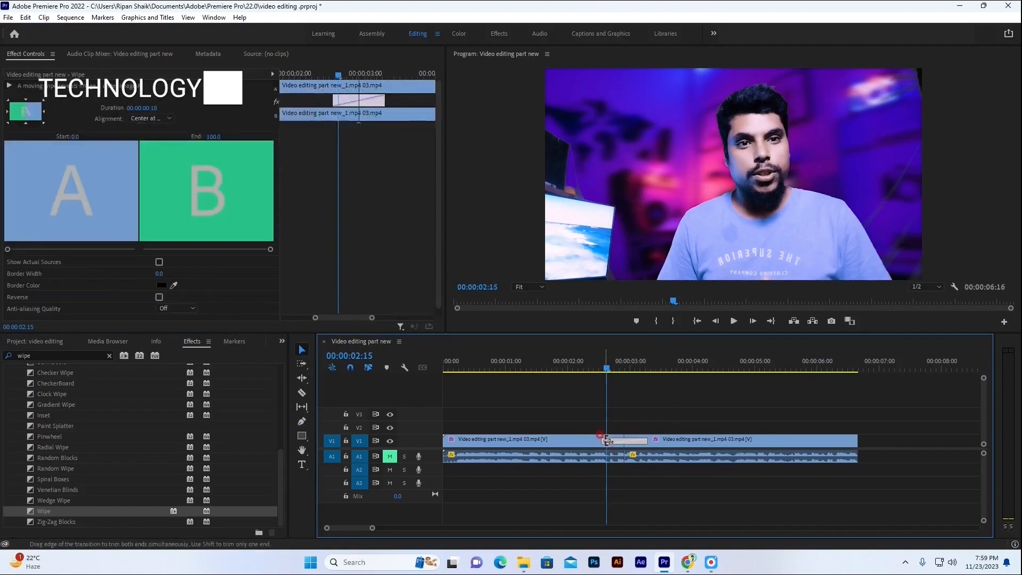
{"action": "scroll", "coordinate": [101, 276], "scroll_direction": "down", "scroll_amount": 1}
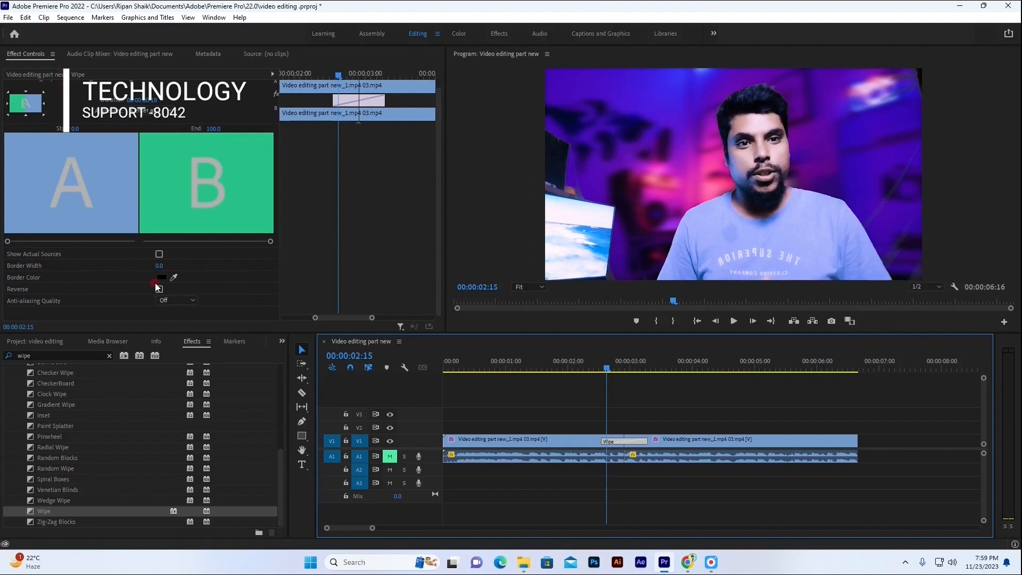
{"action": "double_click", "coordinate": [624, 442]}
{"action": "left_click", "coordinate": [556, 273]}
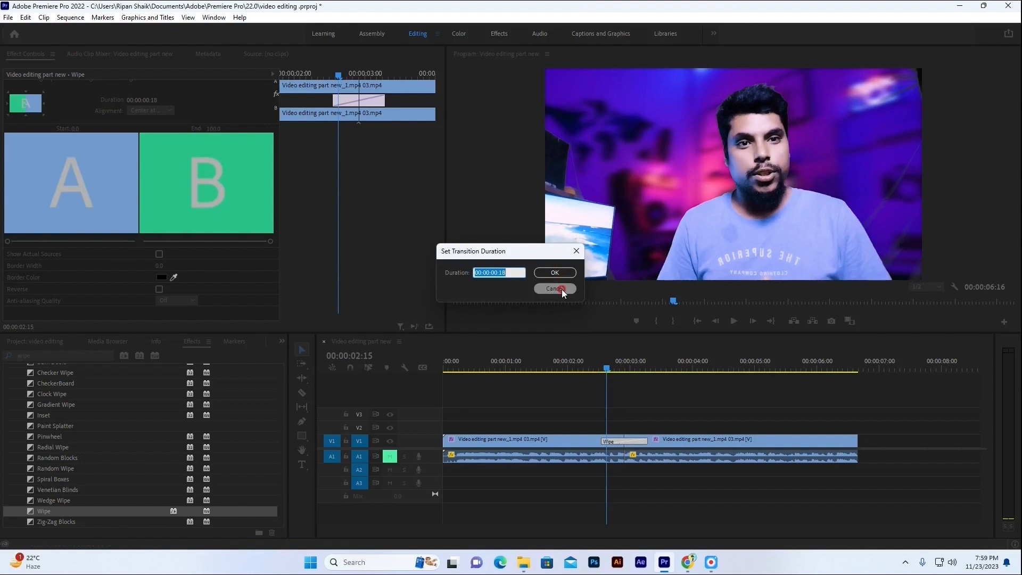
{"action": "left_click", "coordinate": [561, 290]}
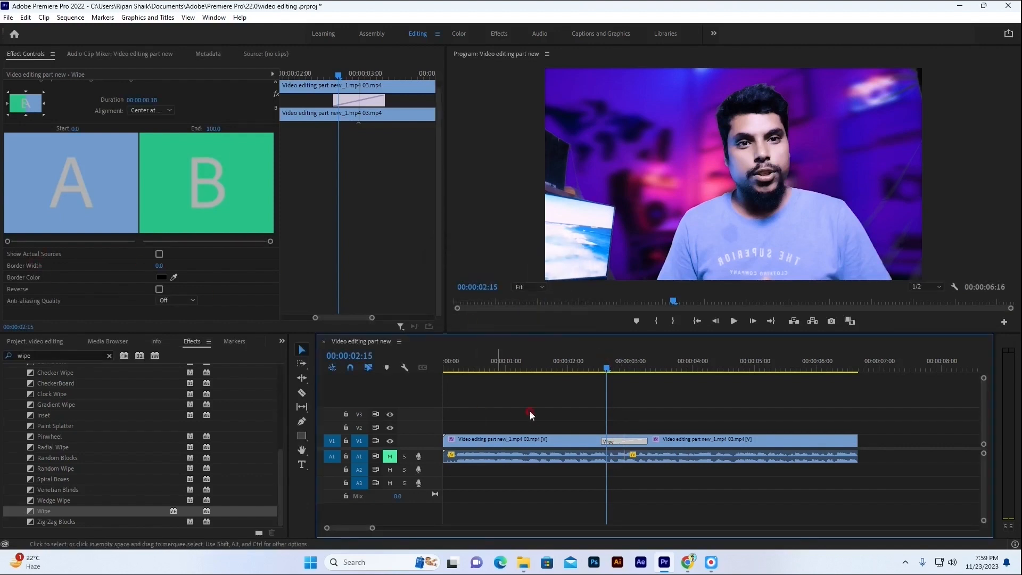
Move the playhead into the Wipe transition at 00:00:02:19 and set its border color to white.
{"action": "left_click_drag", "start_coordinate": [608, 369], "coordinate": [617, 369]}
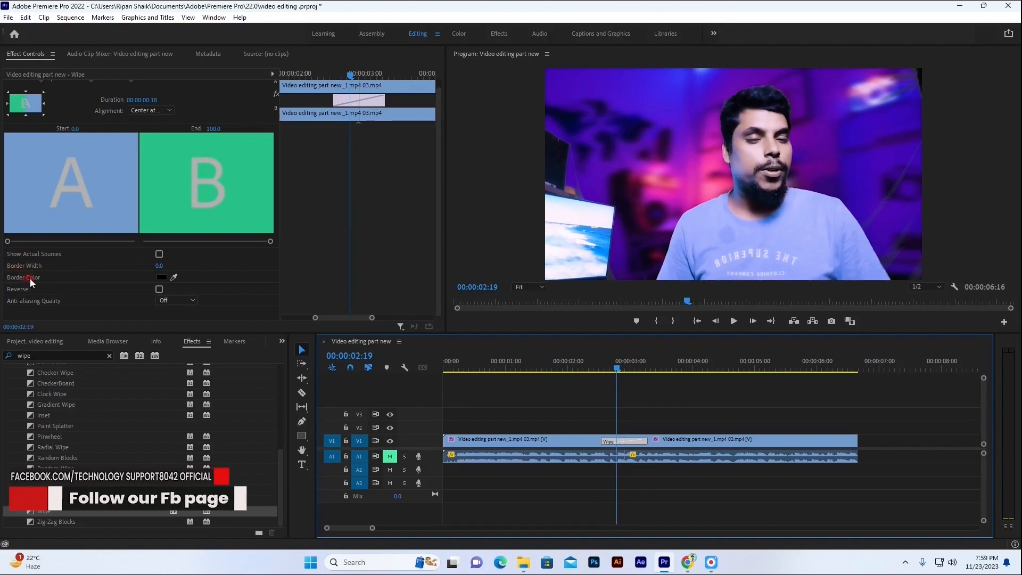
{"action": "left_click", "coordinate": [161, 277]}
{"action": "left_click", "coordinate": [384, 341]}
{"action": "left_click", "coordinate": [618, 205]}
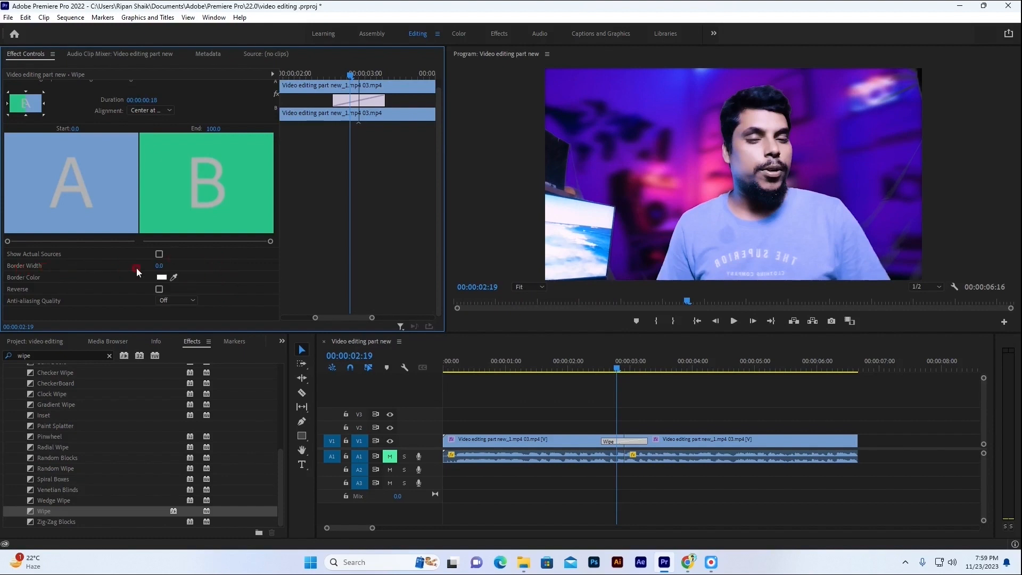
Set the Wipe transition's border width to 8.0 and check the dividing line at 00:00:02:18.
{"action": "left_click", "coordinate": [157, 266]}
{"action": "type", "text": "3"}
{"action": "key", "text": "Return"}
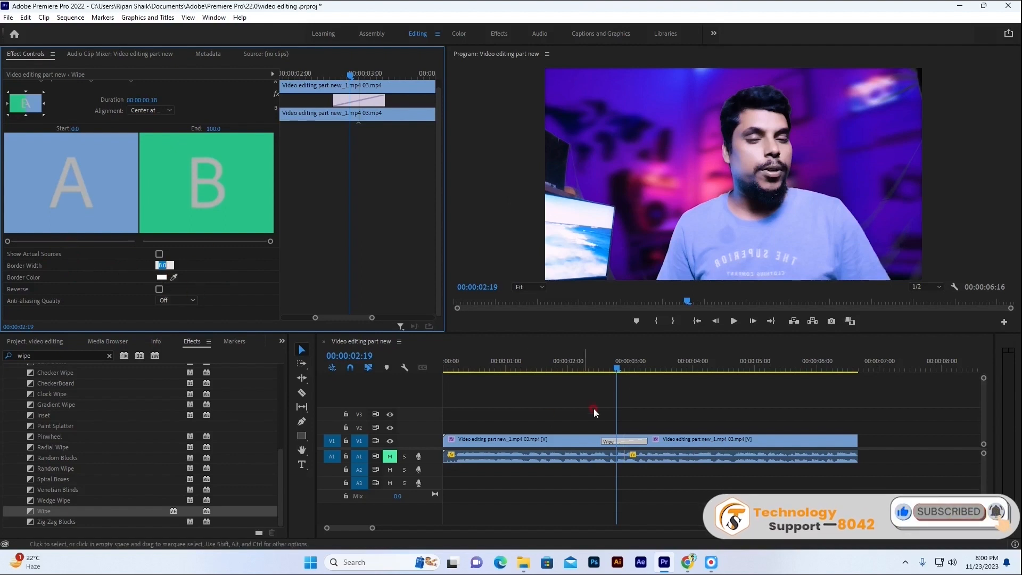
{"action": "left_click_drag", "start_coordinate": [617, 371], "coordinate": [614, 369]}
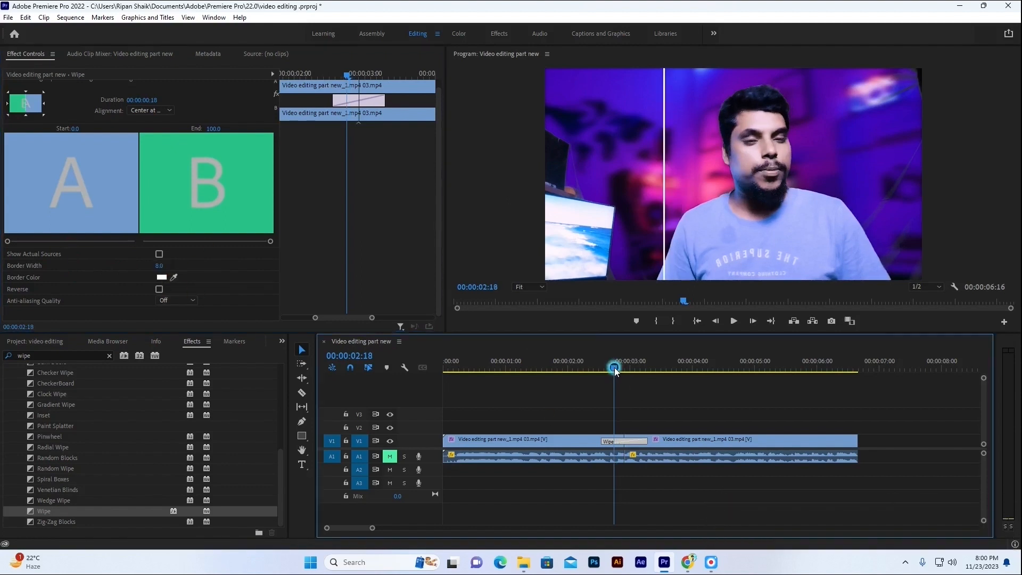
Turn off the Lumetri Color effect on the first clip so it serves as the ungraded side.
{"action": "left_click", "coordinate": [513, 454]}
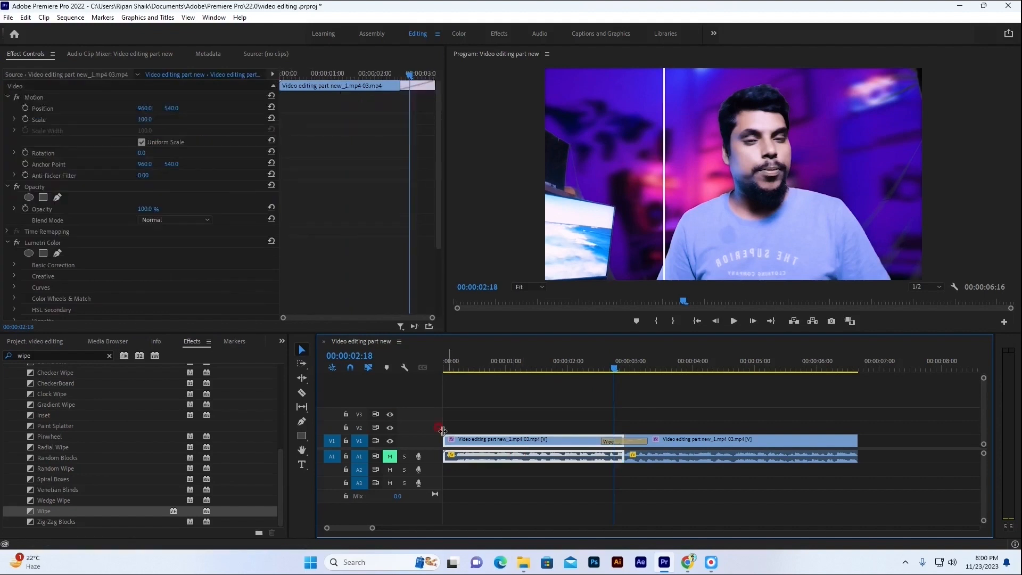
{"action": "scroll", "coordinate": [135, 260], "scroll_direction": "down", "scroll_amount": 1}
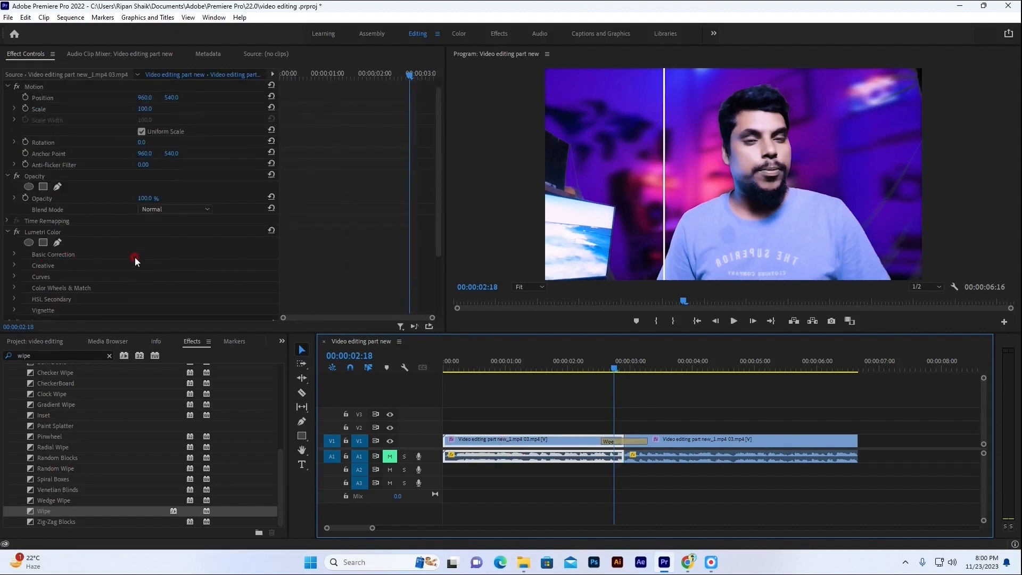
{"action": "left_click", "coordinate": [18, 221]}
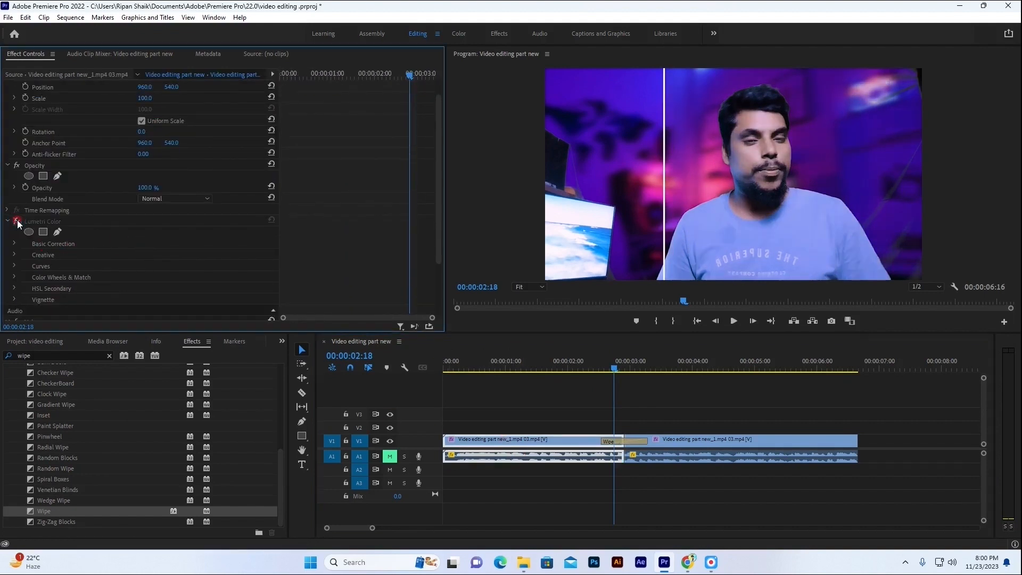
{"action": "left_click", "coordinate": [17, 222]}
{"action": "left_click", "coordinate": [17, 221]}
Play the sequence from the beginning through the Wipe transition to review the before-and-after effect.
{"action": "left_click", "coordinate": [447, 369]}
{"action": "left_click_drag", "start_coordinate": [446, 369], "coordinate": [442, 369]}
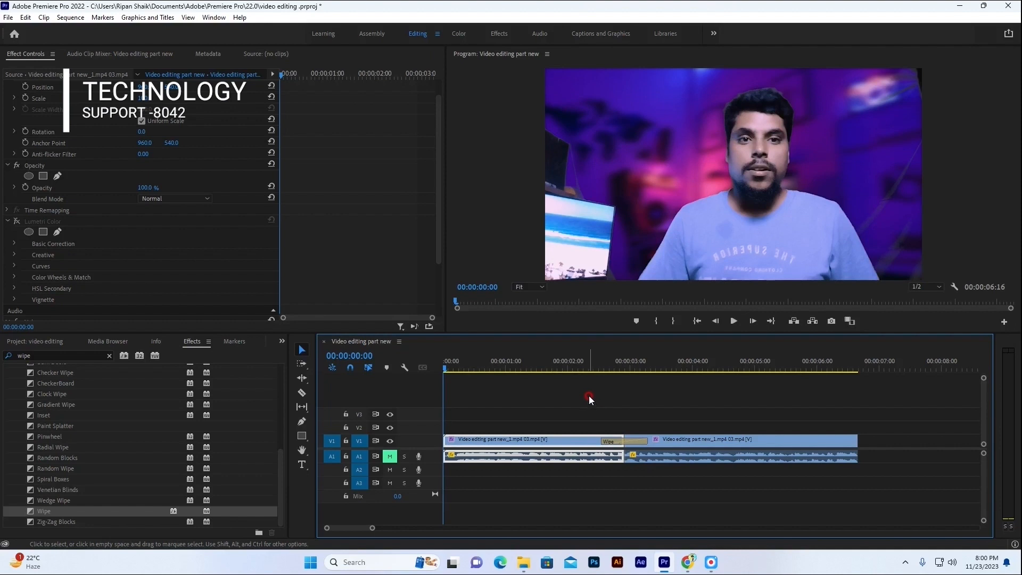
{"action": "key", "text": "space"}
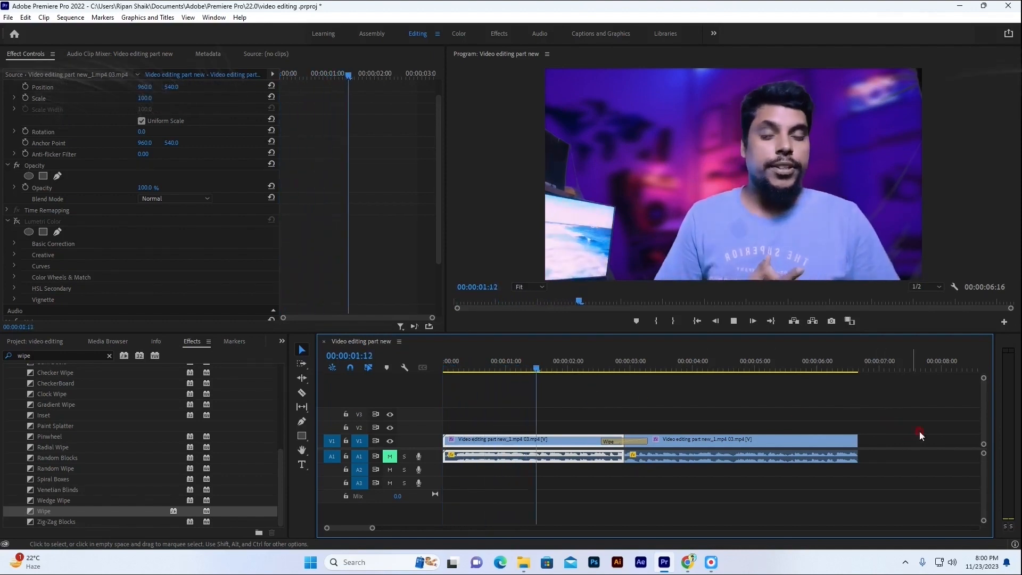
{"action": "key", "text": "space"}
{"action": "left_click_drag", "start_coordinate": [667, 369], "coordinate": [442, 370]}
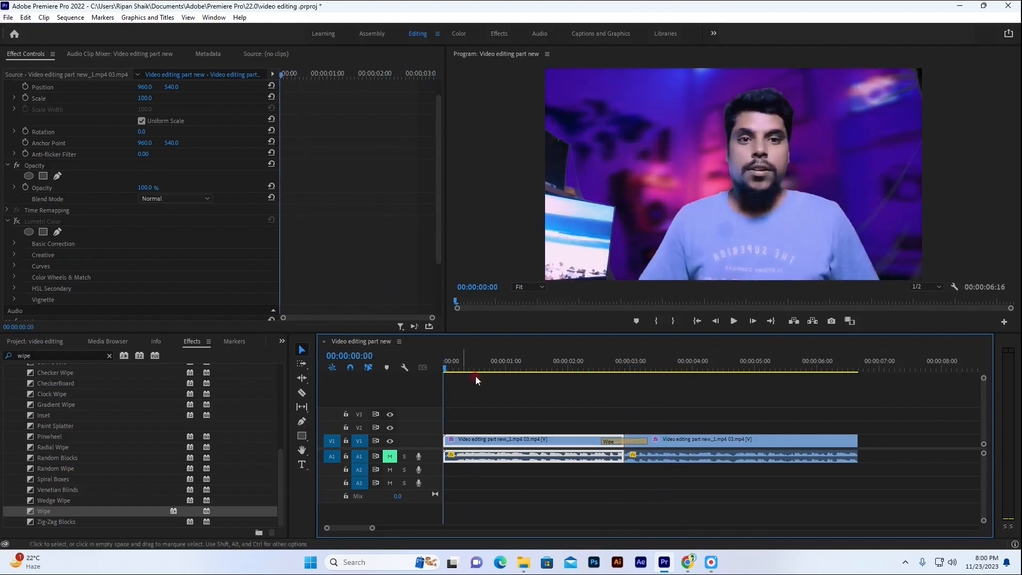
{"action": "key", "text": "space"}
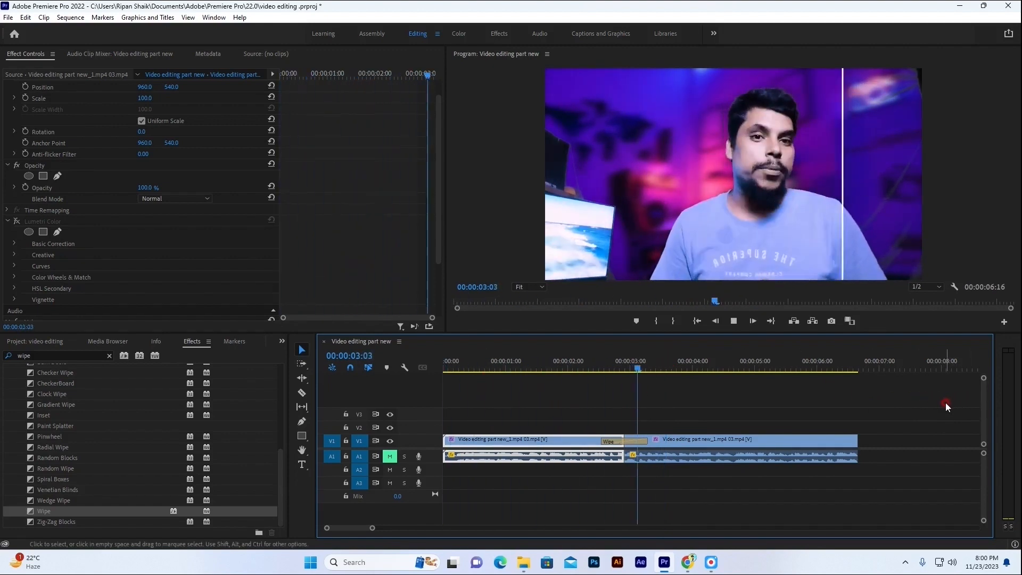
{"action": "key", "text": "space"}
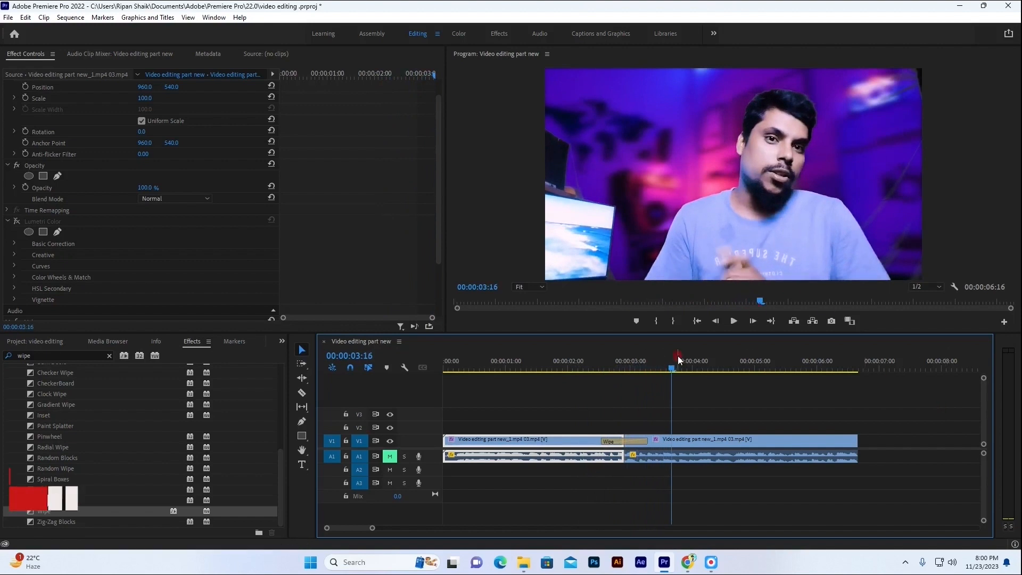
{"action": "left_click_drag", "start_coordinate": [674, 371], "coordinate": [650, 368]}
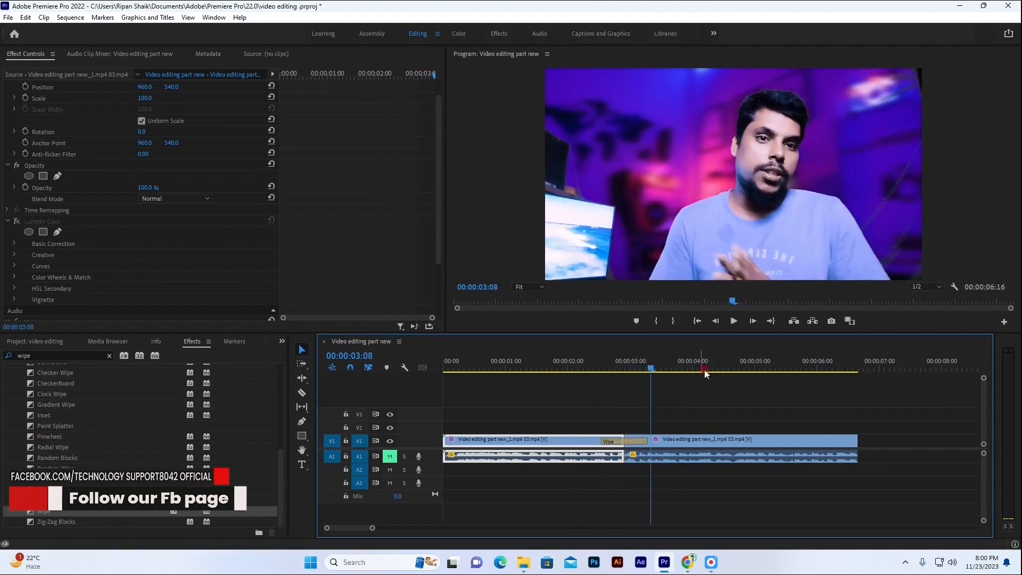